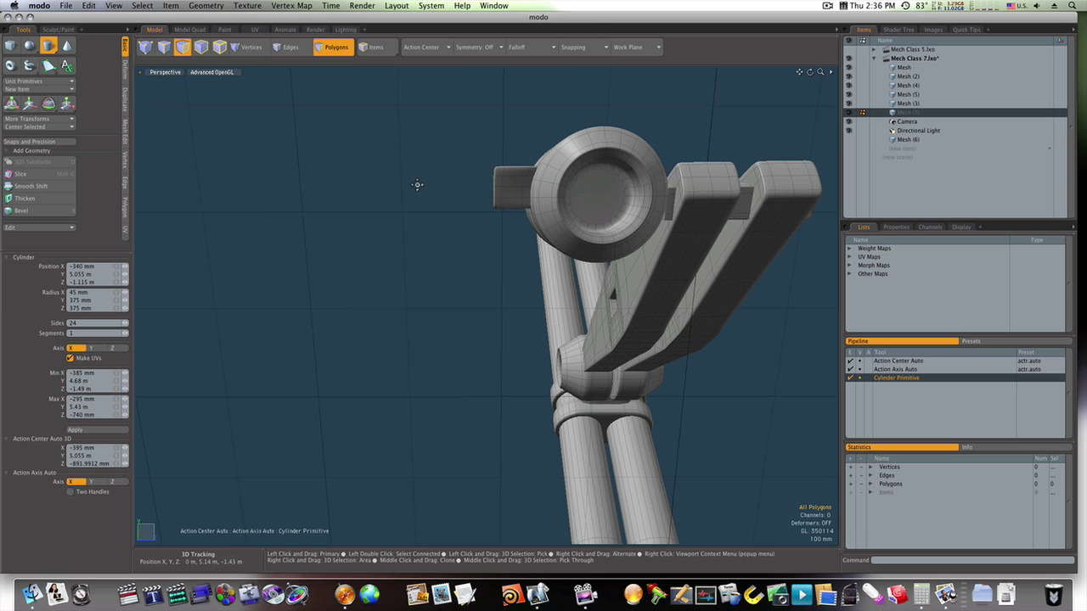
# Step: Create a 24-sided upright cylinder beside the round joint, with 250 mm X and Z radii and about 147.5 mm Y radius
pyautogui.keyDown('alt'); pyautogui.moveTo(429, 195); pyautogui.dragTo(446, 306); pyautogui.keyUp('alt')
pyautogui.moveTo(415, 341); pyautogui.dragTo(469, 393)
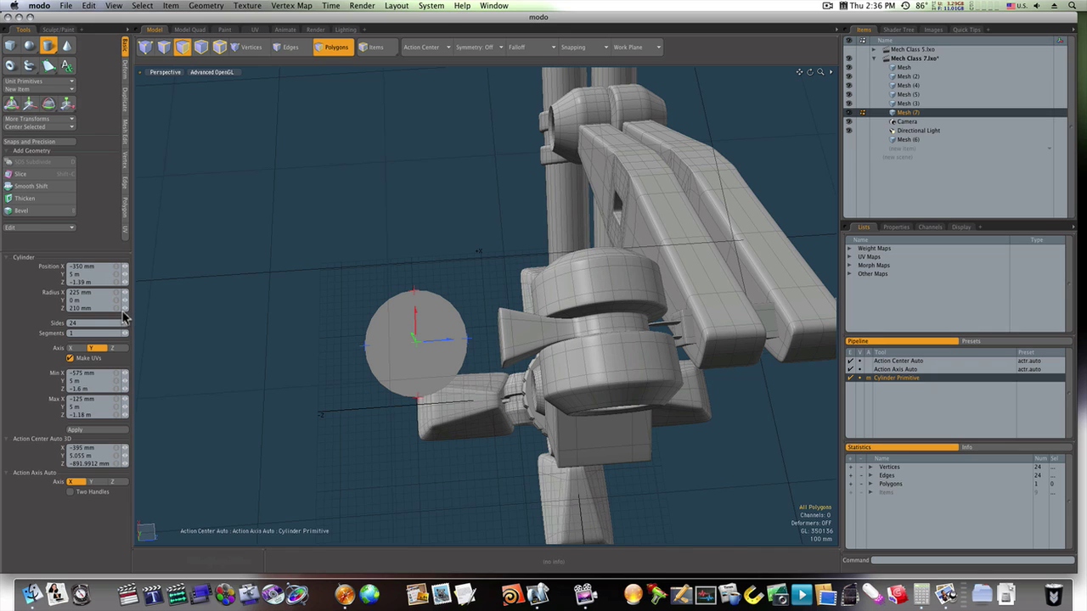
pyautogui.moveTo(125, 308); pyautogui.dragTo(127, 308)
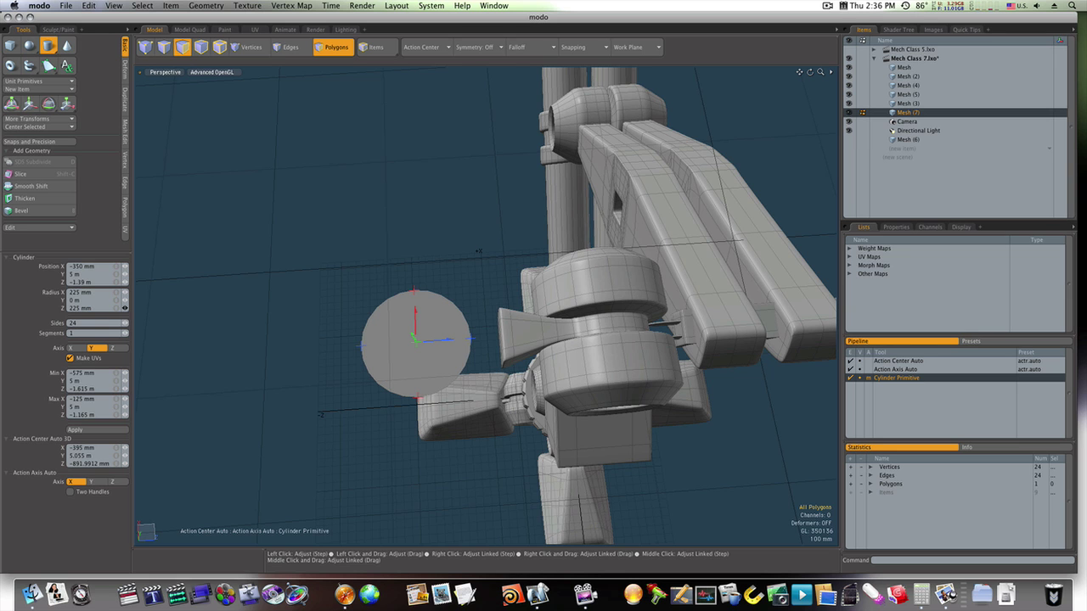
pyautogui.keyDown('alt'); pyautogui.moveTo(299, 371); pyautogui.dragTo(334, 291); pyautogui.keyUp('alt')
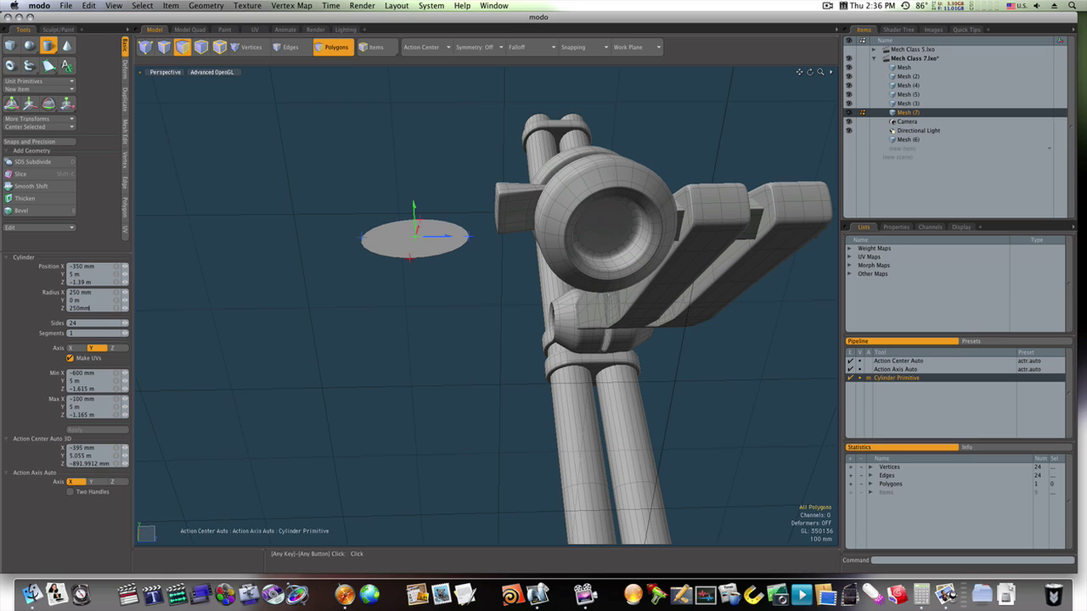
pyautogui.moveTo(416, 237); pyautogui.dragTo(413, 171)
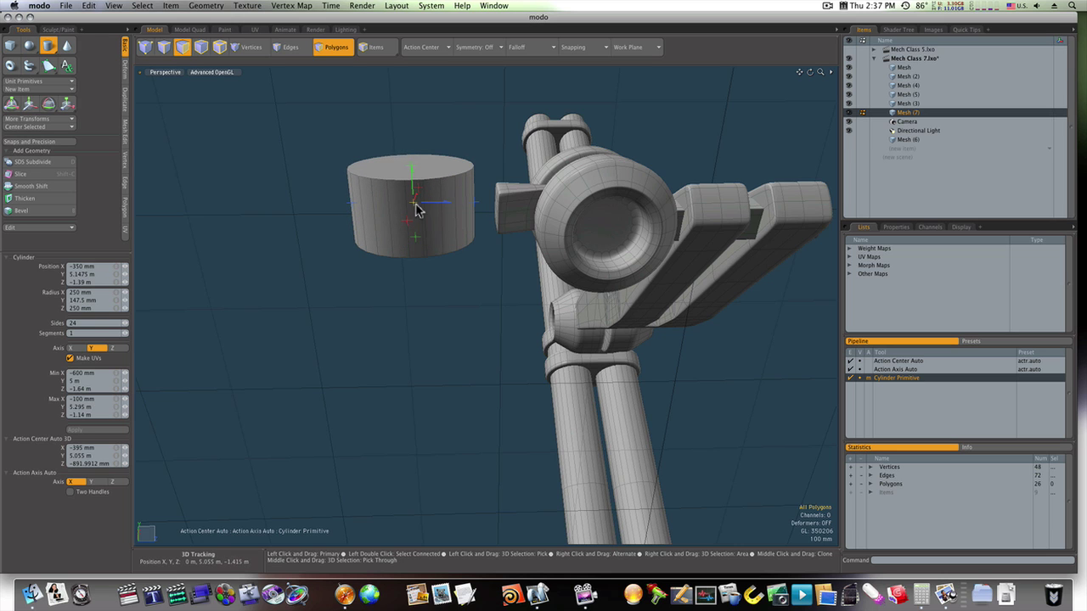
pyautogui.keyDown('alt'); pyautogui.moveTo(414, 215); pyautogui.dragTo(395, 273); pyautogui.keyUp('alt')
pyautogui.press('q')
# Step: Try to scale the whole cylinder uniformly to about 86%
pyautogui.doubleClick(404, 182)
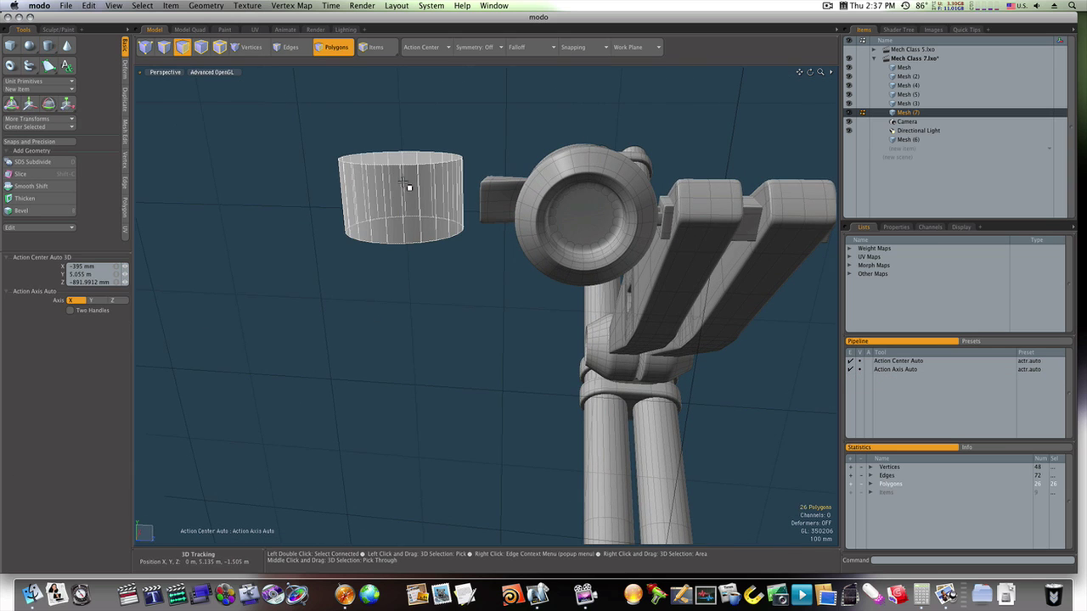
pyautogui.press('r')
pyautogui.moveTo(396, 141); pyautogui.dragTo(396, 140)
pyautogui.press('super+z')
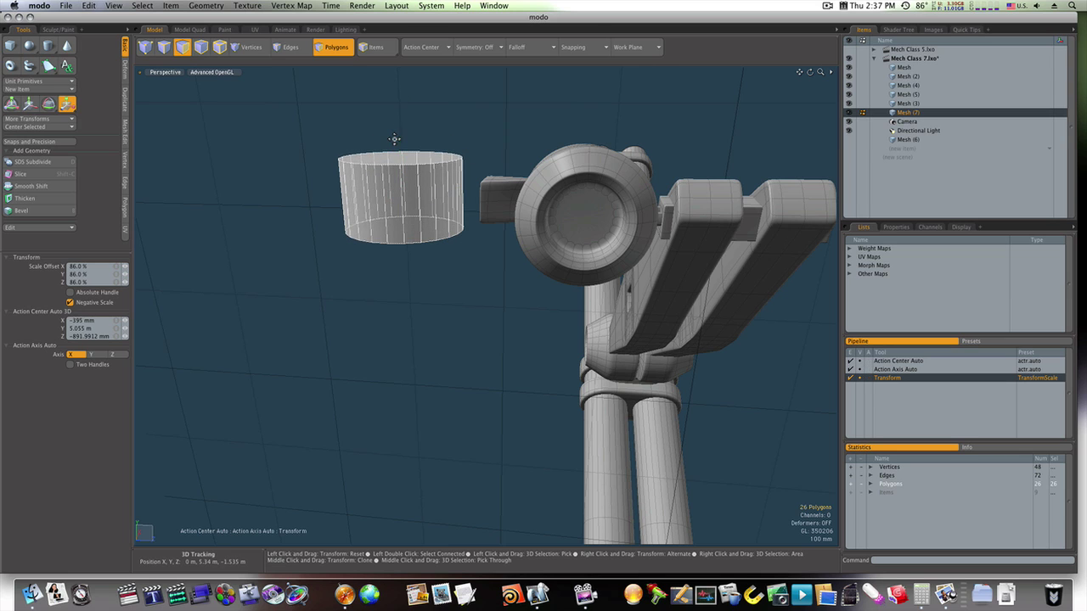
pyautogui.press('space')
# Step: Lower the cylinder's top face by 175 mm along Y
pyautogui.click(402, 159)
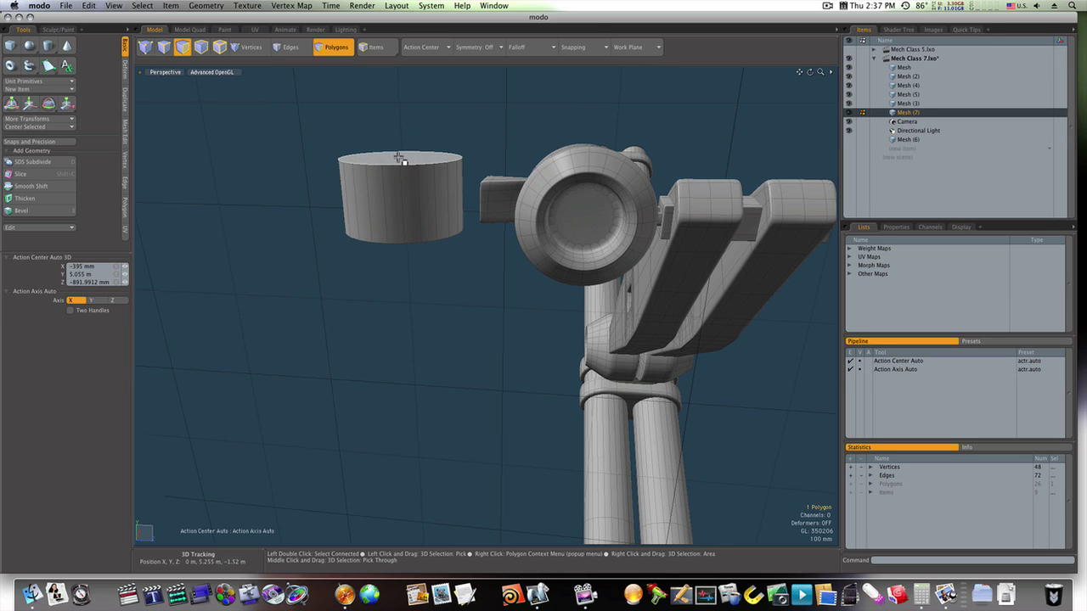
pyautogui.press('w')
pyautogui.moveTo(398, 116); pyautogui.dragTo(401, 158)
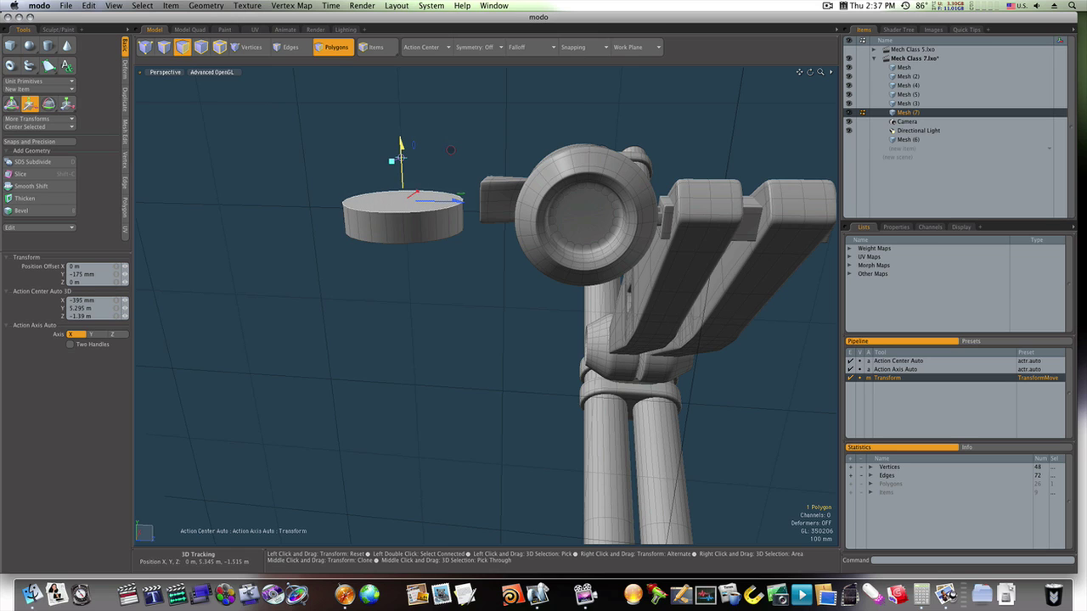
pyautogui.press('space')
# Step: Raise the whole shortened cylinder slightly along Y
pyautogui.click(426, 172)
pyautogui.press('w')
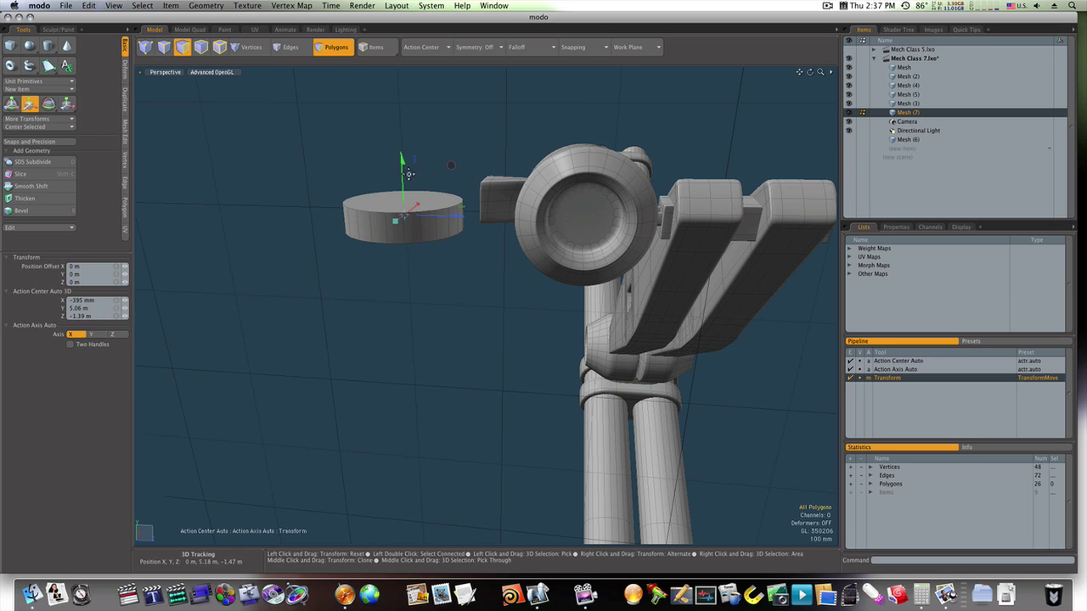
pyautogui.moveTo(402, 160); pyautogui.dragTo(403, 144)
pyautogui.press('space')
# Step: Bevel the cylinder's top and bottom faces outward together with a 135 mm shift and no inset
pyautogui.click(402, 185)
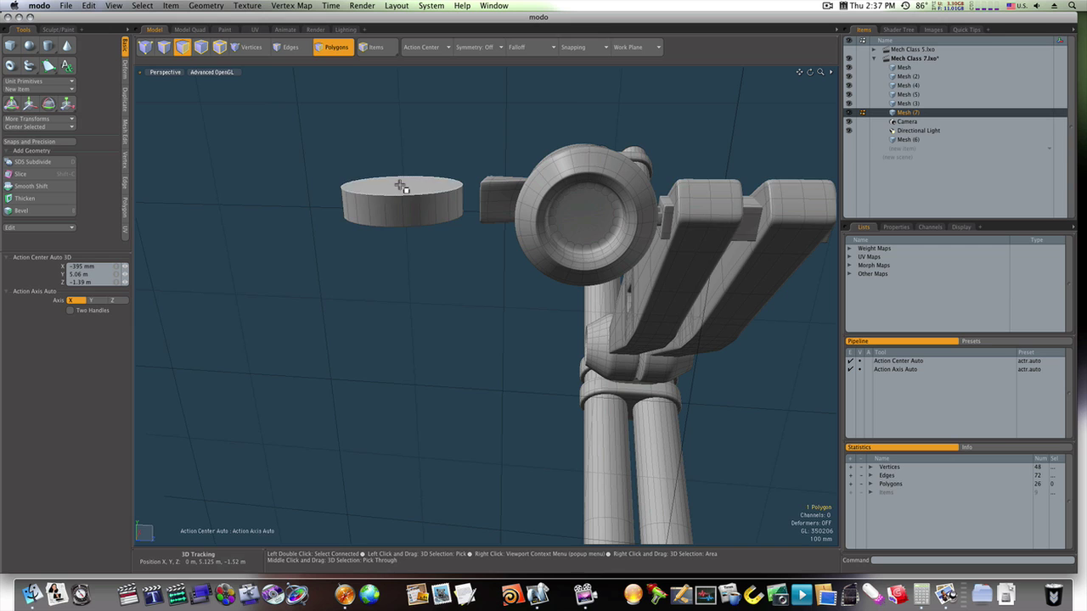
pyautogui.keyDown('alt'); pyautogui.moveTo(402, 185); pyautogui.dragTo(492, 197); pyautogui.keyUp('alt')
pyautogui.keyDown('shift'); pyautogui.click(404, 177); pyautogui.keyUp('shift')
pyautogui.hotkey('shift', 'b')
pyautogui.click(402, 176)
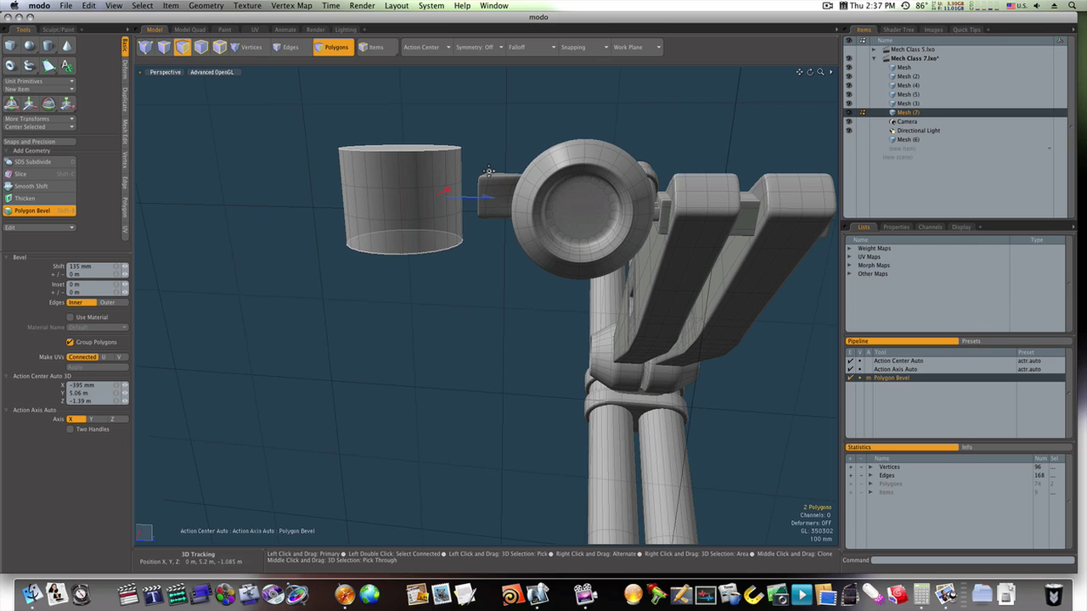
# Step: Inset both end faces by 29 mm and bevel them outward and wider again to form a narrow groove at each end
pyautogui.click(375, 205)
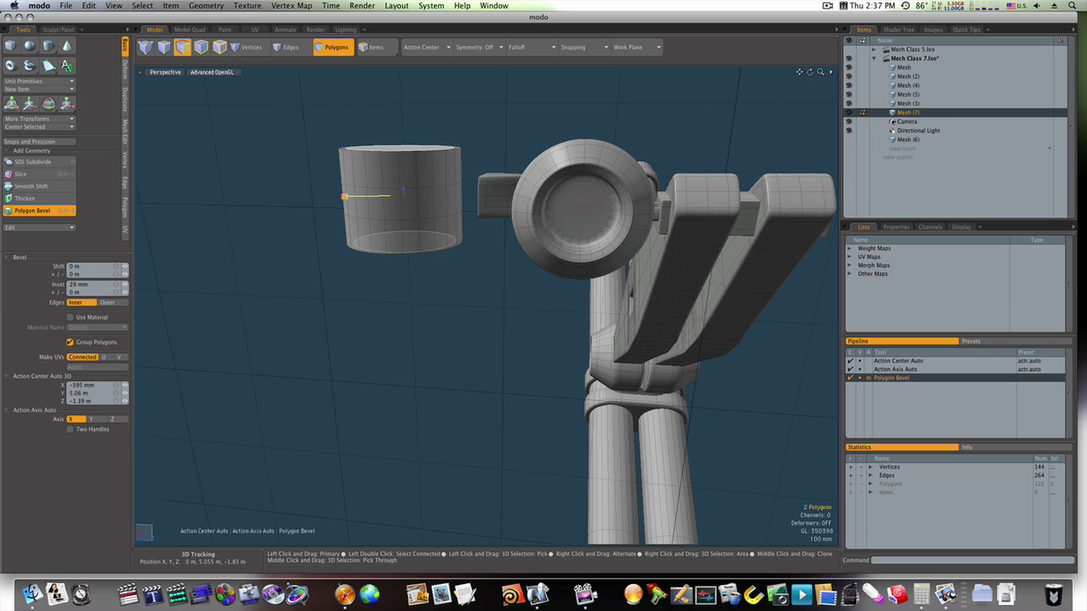
pyautogui.keyDown('shift'); pyautogui.click(521, 119); pyautogui.keyUp('shift')
pyautogui.moveTo(368, 191); pyautogui.dragTo(348, 201)
pyautogui.keyDown('shift'); pyautogui.click(488, 146); pyautogui.keyUp('shift')
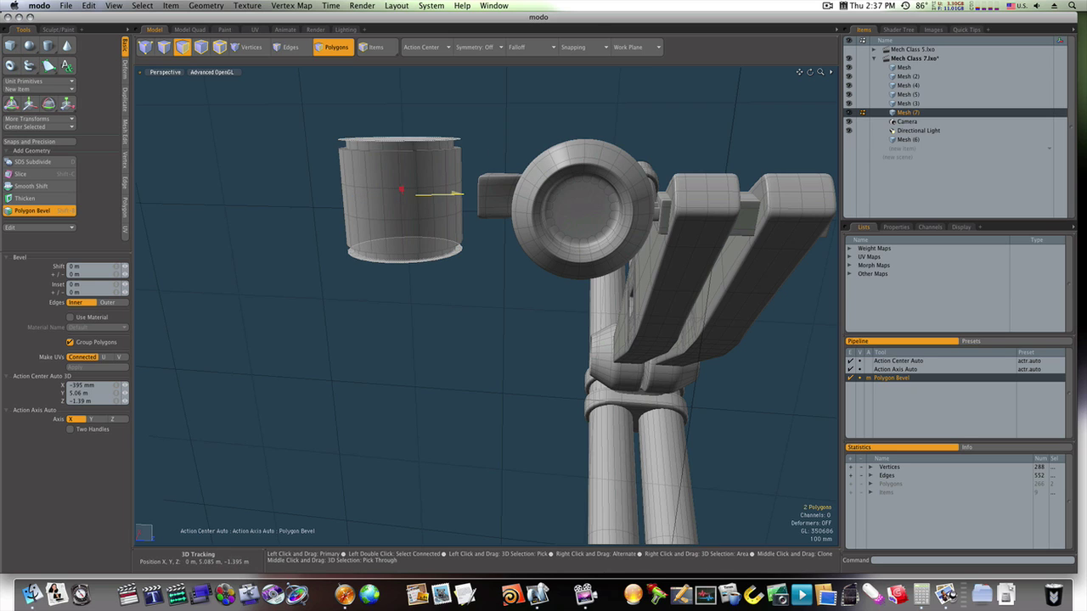
# Step: Extend both end caps with a 75 mm bevel shift and taper their ends, giving the rims a 23 mm inset and -15 mm shift
pyautogui.moveTo(402, 189); pyautogui.dragTo(453, 193)
pyautogui.keyDown('shift'); pyautogui.click(468, 170); pyautogui.keyUp('shift')
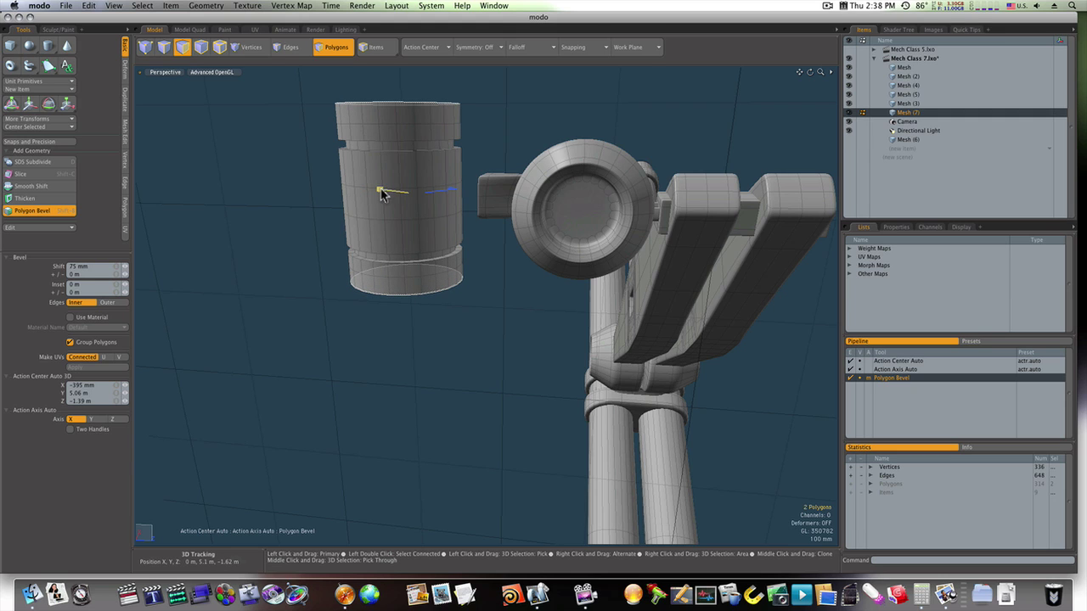
pyautogui.moveTo(380, 191); pyautogui.dragTo(382, 191)
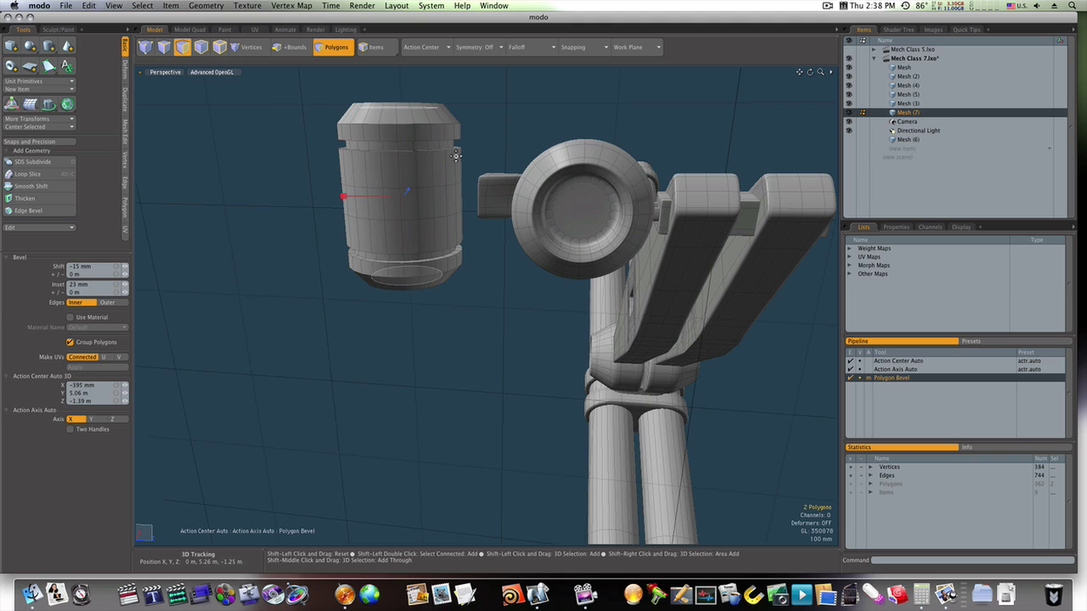
# Step: Recess both end faces with a -20 mm bevel shift and clear the polygon selection
pyautogui.keyDown('shift'); pyautogui.click(443, 177); pyautogui.keyUp('shift')
pyautogui.moveTo(441, 202); pyautogui.dragTo(438, 200)
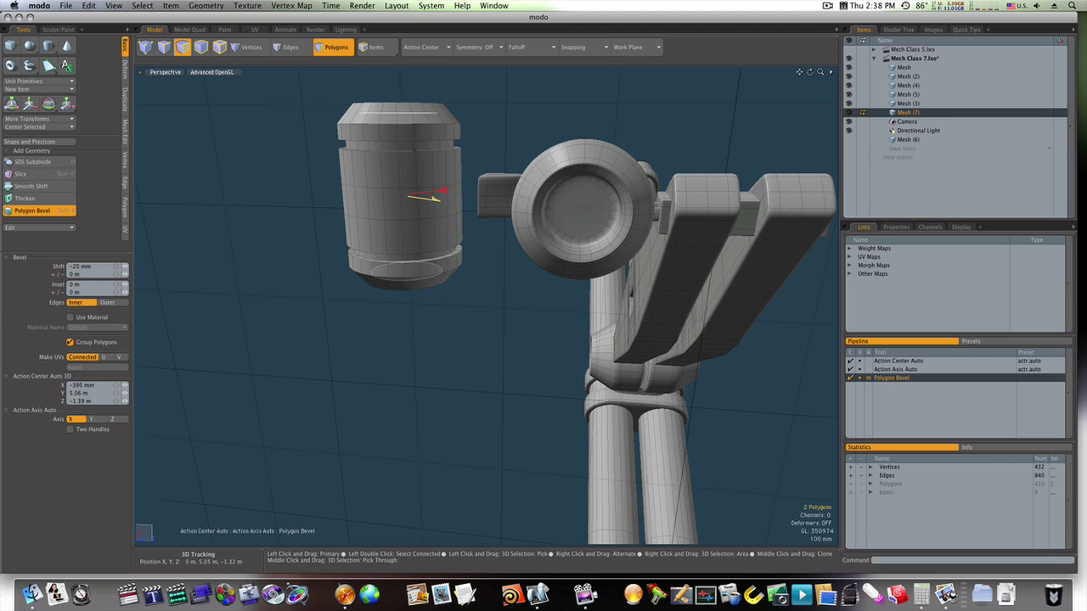
pyautogui.press('space')
pyautogui.click(482, 165)
# Step: Move the entire grooved cylinder 150 mm along Z so it meets the bracket on the round joint
pyautogui.moveTo(417, 238)
pyautogui.keyDown('alt'); pyautogui.mouseDown()
pyautogui.moveTo(405, 136)
pyautogui.moveTo(423, 258)
pyautogui.mouseUp(); pyautogui.keyUp('alt')
pyautogui.click(422, 249)
pyautogui.doubleClick(422, 252)
pyautogui.press('w')
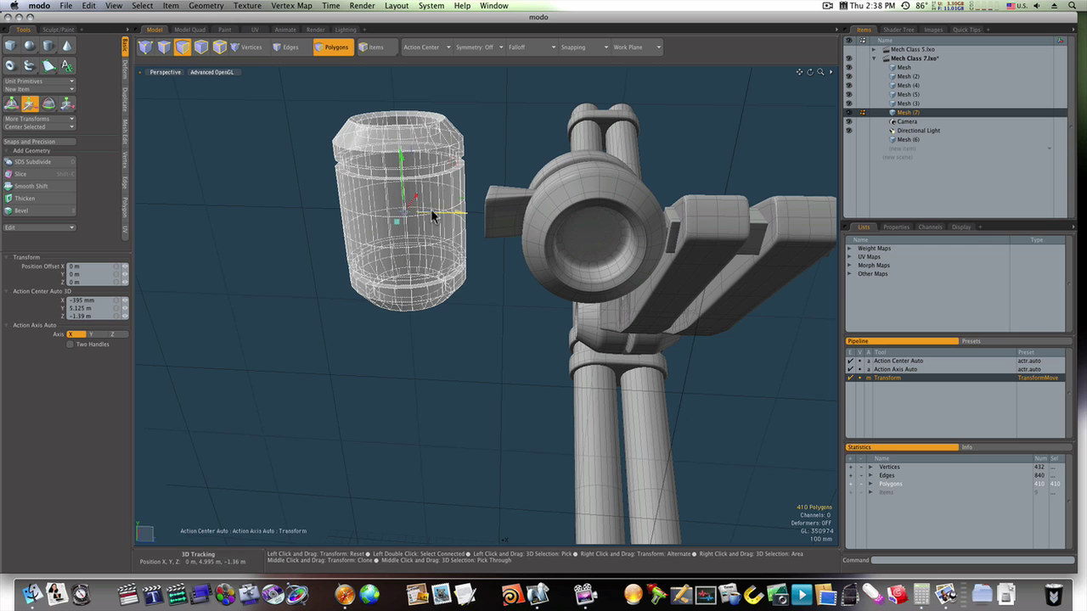
pyautogui.moveTo(461, 213); pyautogui.dragTo(500, 213)
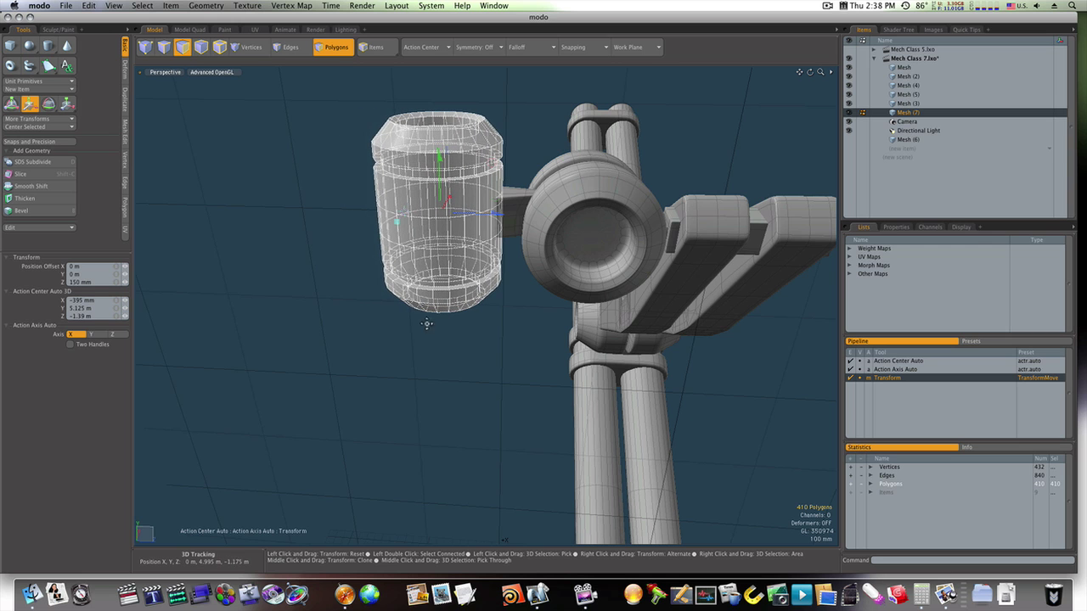
pyautogui.press('space')
pyautogui.click(420, 389)
# Step: Add symmetrical loop slices around the recess wall and the rim of the cylinder's top opening
pyautogui.keyDown('alt'); pyautogui.moveTo(419, 381); pyautogui.dragTo(422, 259); pyautogui.keyUp('alt')
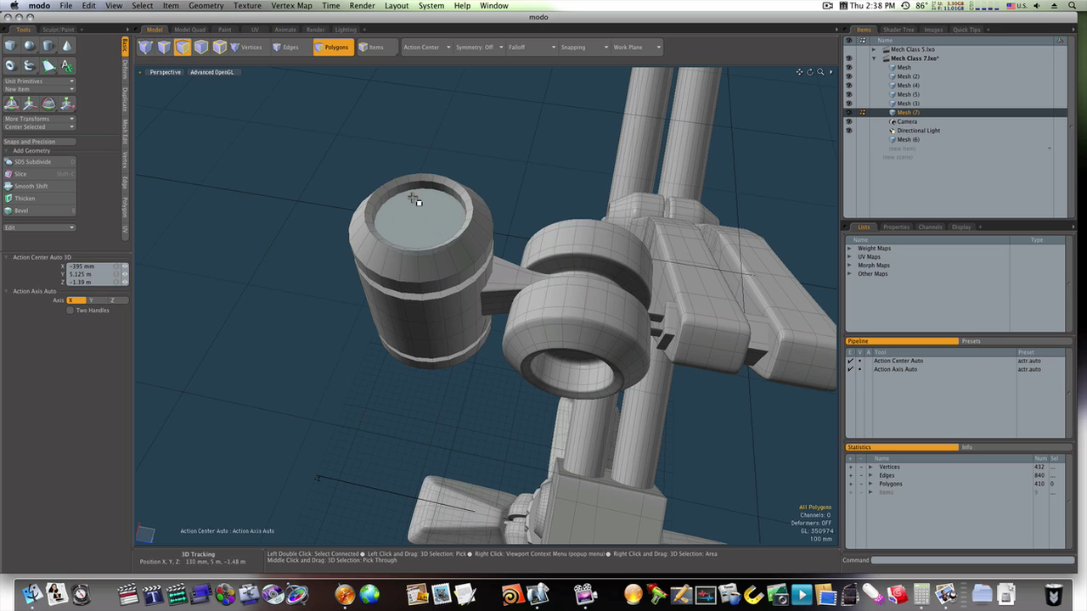
pyautogui.moveTo(411, 189); pyautogui.dragTo(401, 191)
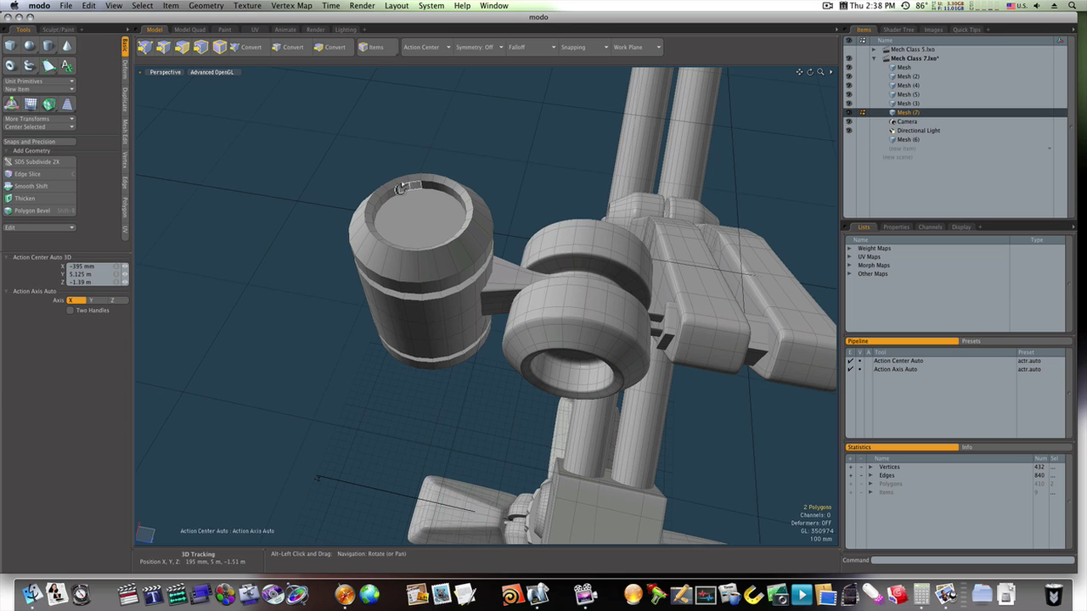
pyautogui.hotkey('alt', 'c')
pyautogui.click(401, 195)
pyautogui.press('space')
pyautogui.click(398, 184)
pyautogui.hotkey('alt', 'c')
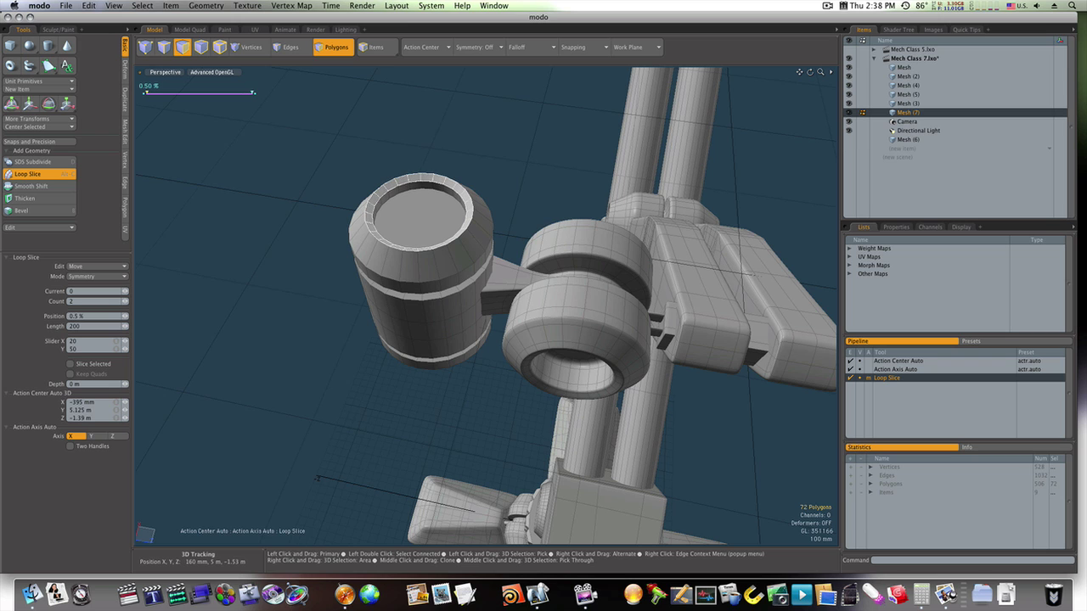
pyautogui.press('space')
# Step: Add symmetrical loop slices around the top cap's tapered face and its outer side band
pyautogui.moveTo(443, 264)
pyautogui.mouseDown()
pyautogui.moveTo(397, 260)
pyautogui.moveTo(410, 186)
pyautogui.mouseUp()
pyautogui.hotkey('alt', 'c')
pyautogui.click(399, 264)
pyautogui.press('space')
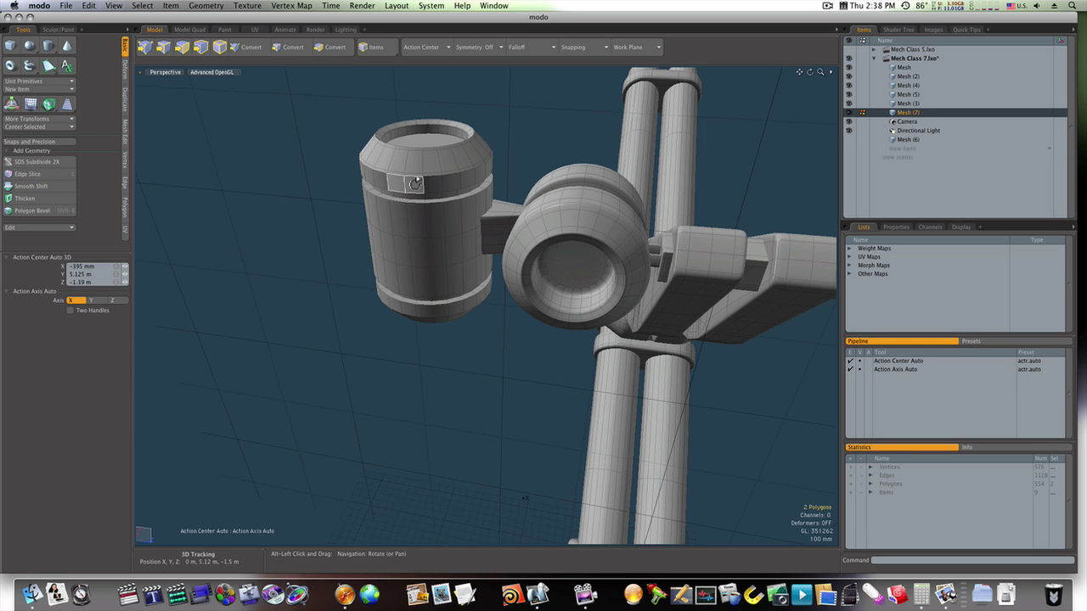
pyautogui.hotkey('alt', 'c')
pyautogui.click(415, 186)
pyautogui.press('space')
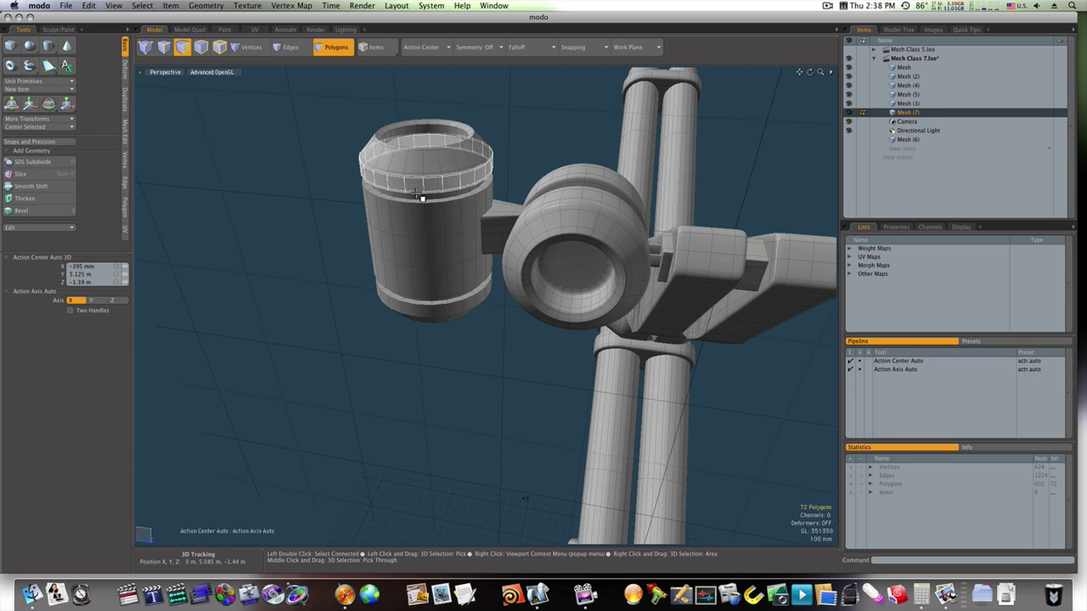
# Step: Loop slice the underside of the top cap, along the upper groove
pyautogui.keyDown('alt'); pyautogui.moveTo(413, 193); pyautogui.dragTo(495, 138); pyautogui.keyUp('alt')
pyautogui.click(461, 98)
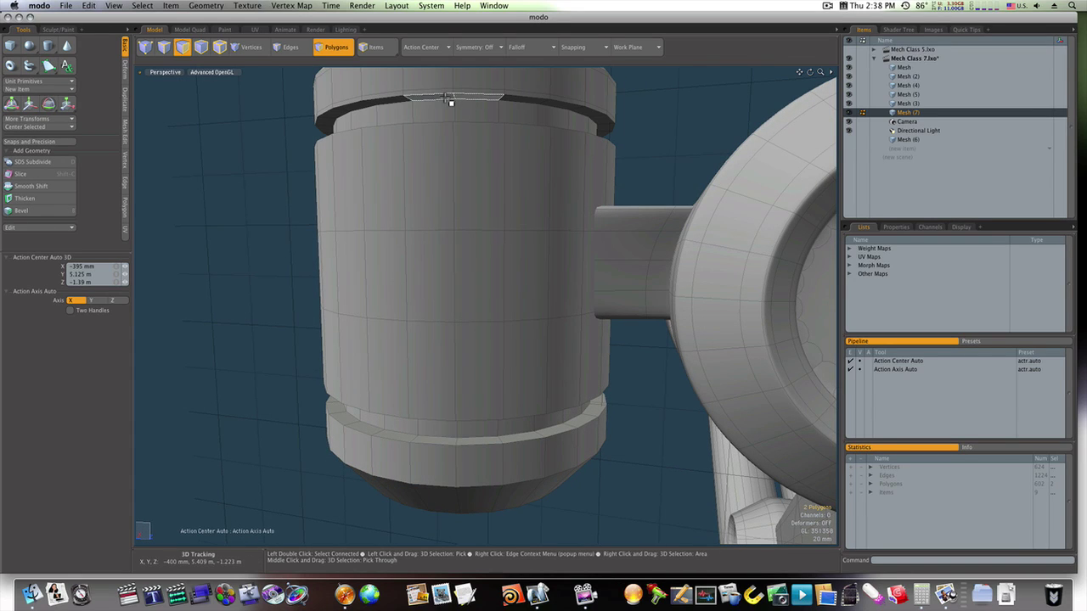
pyautogui.hotkey('alt', 'c')
pyautogui.click(448, 102)
pyautogui.press('space')
# Step: Loop slice the upper groove's inner wall and the ledge beneath it
pyautogui.doubleClick(484, 113)
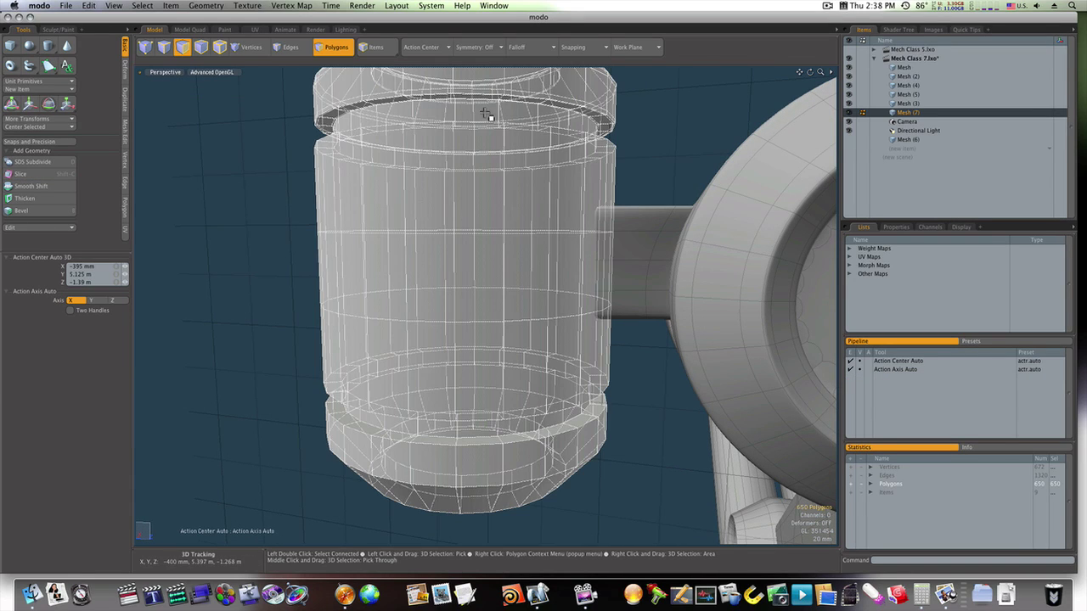
pyautogui.moveTo(485, 112)
pyautogui.mouseDown()
pyautogui.moveTo(441, 113)
pyautogui.moveTo(439, 206)
pyautogui.mouseUp()
pyautogui.hotkey('alt', 'c')
pyautogui.click(442, 115)
pyautogui.press('space')
pyautogui.hotkey('alt', 'c')
pyautogui.click(450, 205)
pyautogui.press('space')
# Step: Add symmetrical loop slices near the edges of the upper half of the cylinder's main body
pyautogui.moveTo(449, 262); pyautogui.dragTo(438, 264)
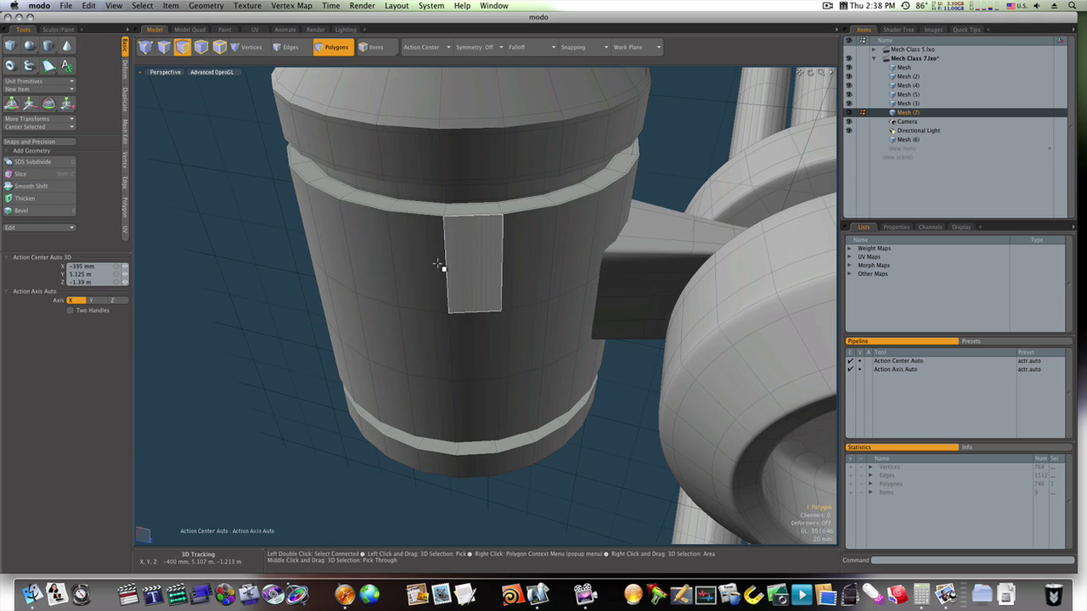
pyautogui.keyDown('shift'); pyautogui.click(427, 266); pyautogui.keyUp('shift')
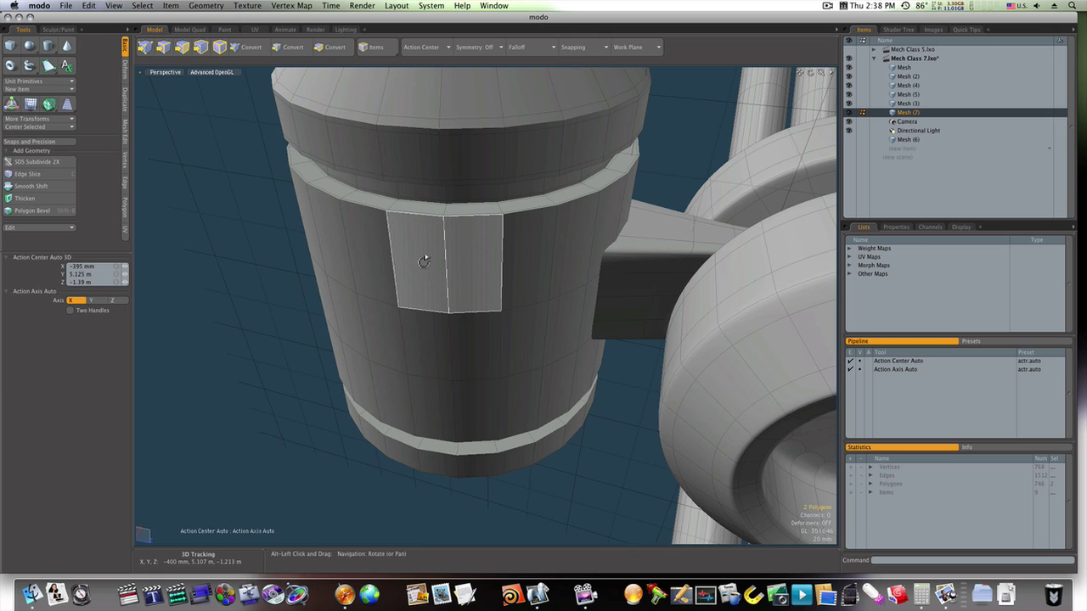
pyautogui.hotkey('alt', 'c')
pyautogui.moveTo(522, 343); pyautogui.dragTo(514, 343)
pyautogui.press('space')
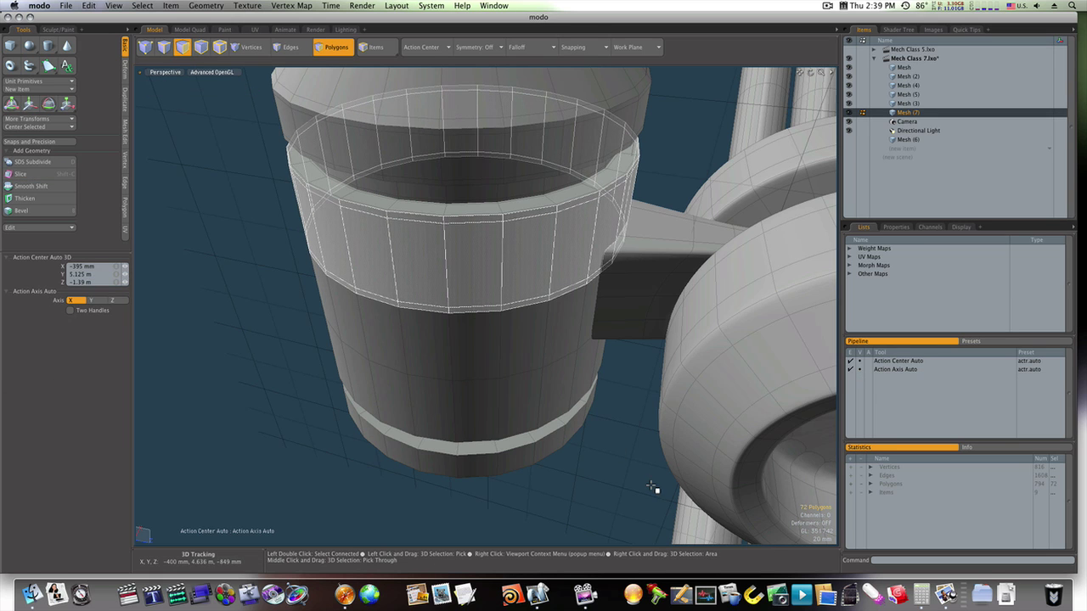
pyautogui.click(652, 487)
# Step: Add symmetrical loop slices near the edges of the lower half of the cylinder's main body
pyautogui.keyDown('alt'); pyautogui.moveTo(634, 475); pyautogui.dragTo(631, 425); pyautogui.keyUp('alt')
pyautogui.moveTo(560, 392); pyautogui.dragTo(434, 403)
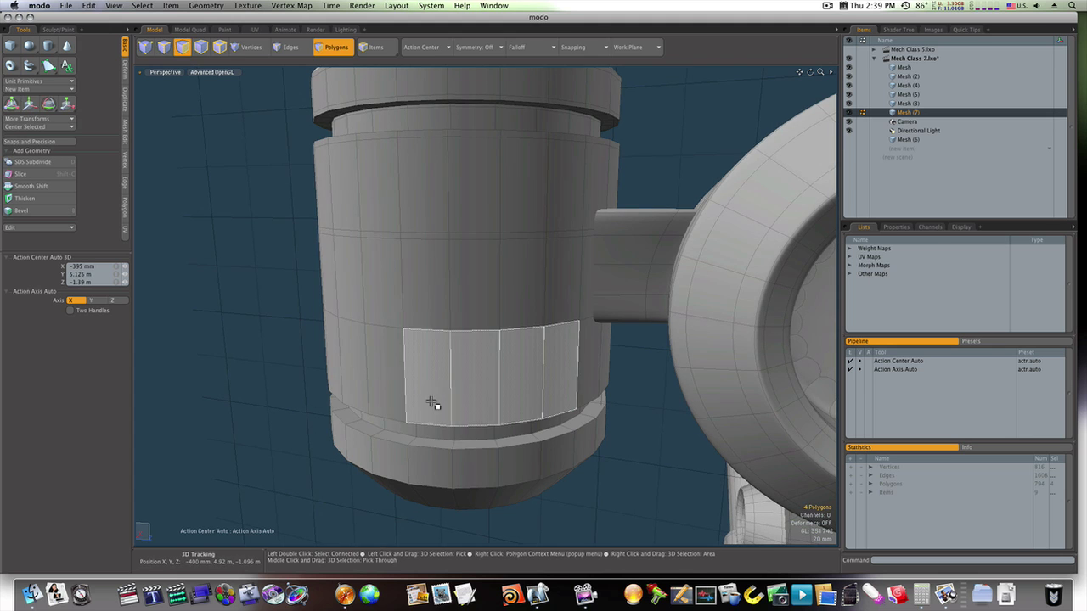
pyautogui.hotkey('alt', 'c')
pyautogui.press('space')
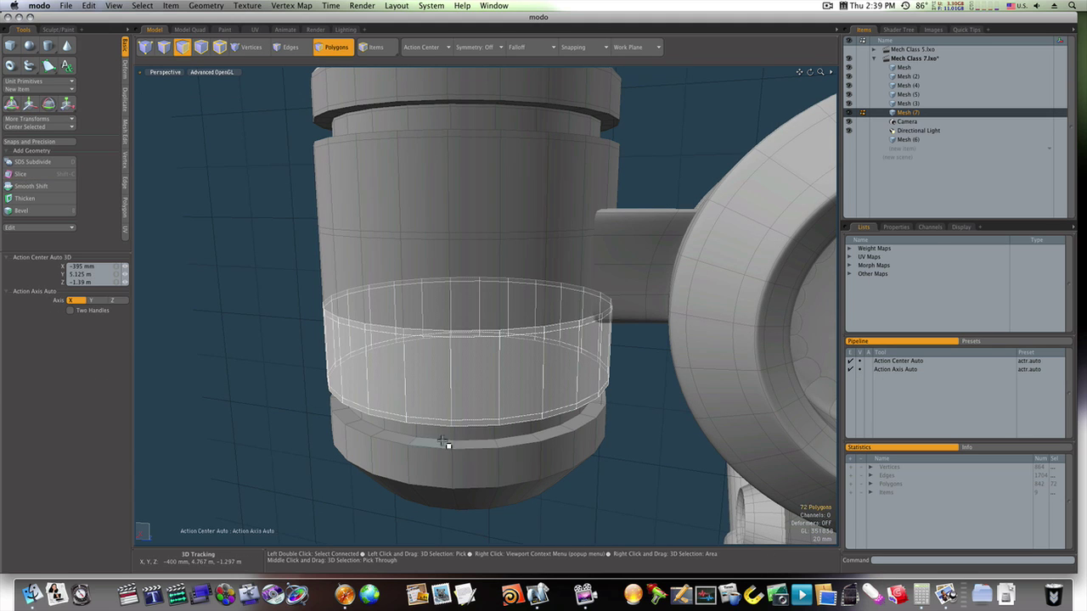
# Step: Loop slice the narrow ring inside the lower groove
pyautogui.moveTo(446, 439); pyautogui.dragTo(476, 437)
pyautogui.hotkey('alt', 'c')
pyautogui.click(473, 438)
pyautogui.press('space')
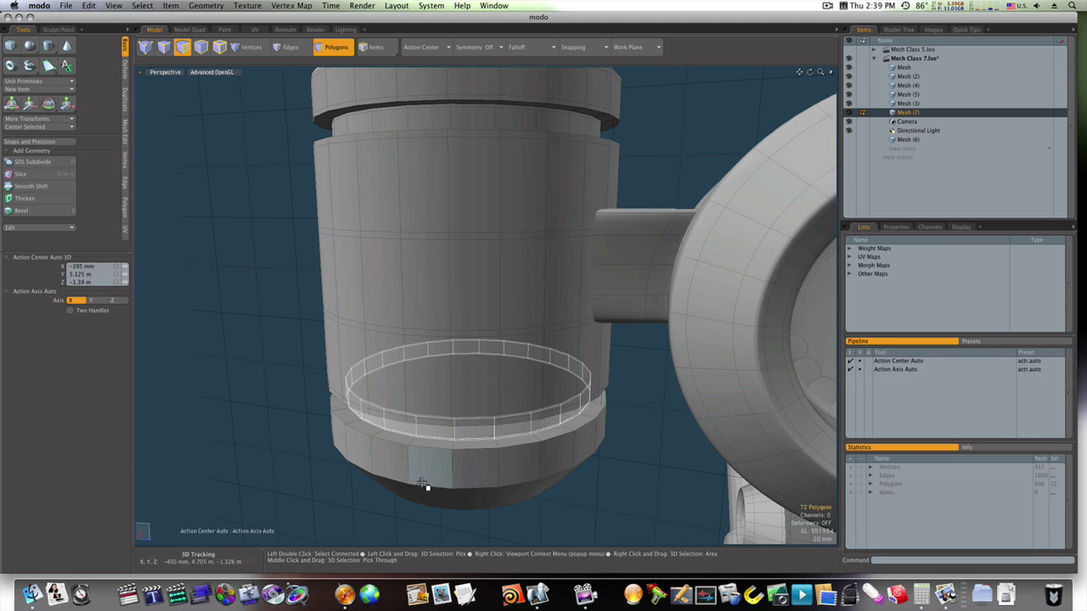
# Step: Add symmetrical loop slices around the bottom cap's outer side band and, at 6.5%, its tapered face
pyautogui.moveTo(425, 485)
pyautogui.mouseDown()
pyautogui.moveTo(473, 478)
pyautogui.moveTo(505, 498)
pyautogui.moveTo(485, 414)
pyautogui.mouseUp()
pyautogui.hotkey('alt', 'c')
pyautogui.click(473, 480)
pyautogui.press('space')
pyautogui.hotkey('alt', 'c')
pyautogui.click(503, 498)
pyautogui.press('space')
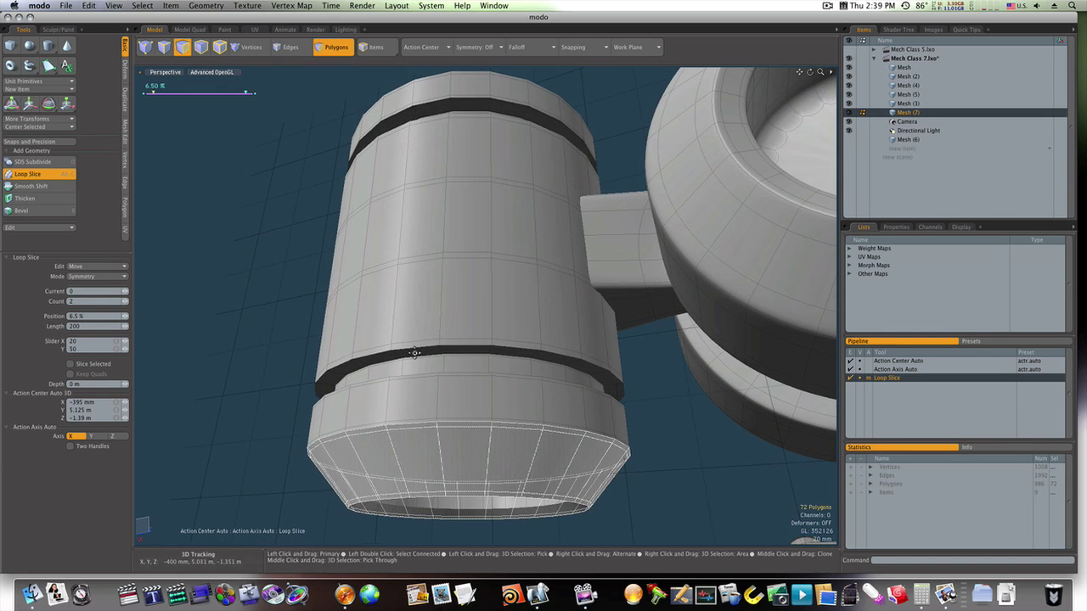
# Step: Loop slice the remaining faces of the lower groove, working from below the cylinder
pyautogui.click(431, 365)
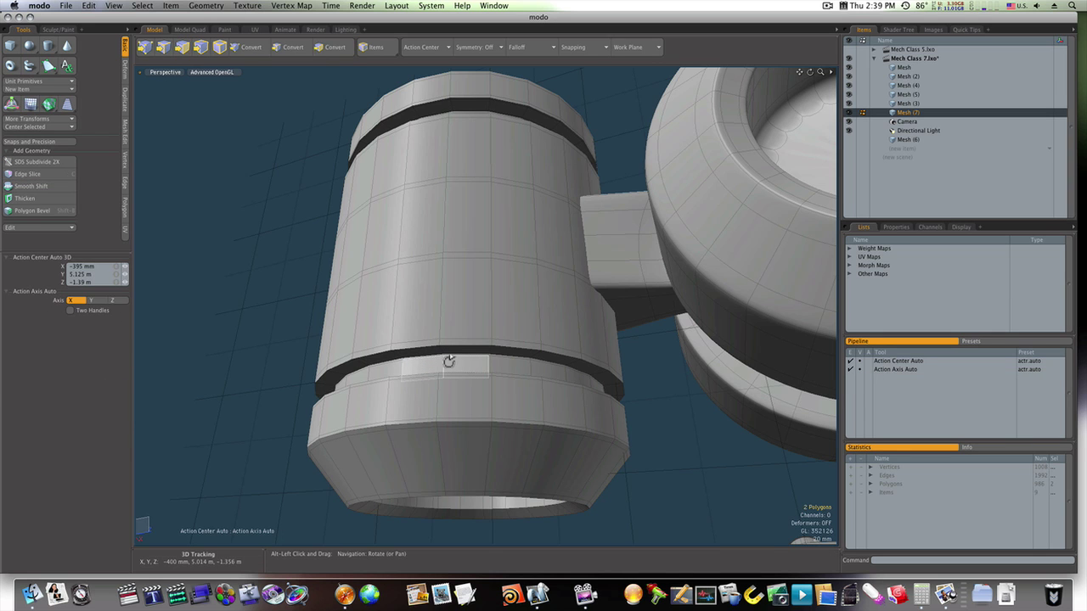
pyautogui.hotkey('alt', 'c')
pyautogui.click(448, 363)
pyautogui.moveTo(447, 363)
pyautogui.keyDown('alt'); pyautogui.mouseDown()
pyautogui.moveTo(451, 396)
pyautogui.moveTo(451, 337)
pyautogui.moveTo(441, 321)
pyautogui.moveTo(427, 415)
pyautogui.moveTo(445, 423)
pyautogui.moveTo(470, 248)
pyautogui.moveTo(469, 270)
pyautogui.mouseUp(); pyautogui.keyUp('alt')
pyautogui.press('space')
pyautogui.hotkey('alt', 'c')
pyautogui.click(441, 322)
pyautogui.press('space')
# Step: Loop slice the recess wall and the surrounding rim of the cylinder's bottom opening
pyautogui.hotkey('alt', 'c')
pyautogui.click(443, 424)
pyautogui.press('space')
pyautogui.click(368, 322)
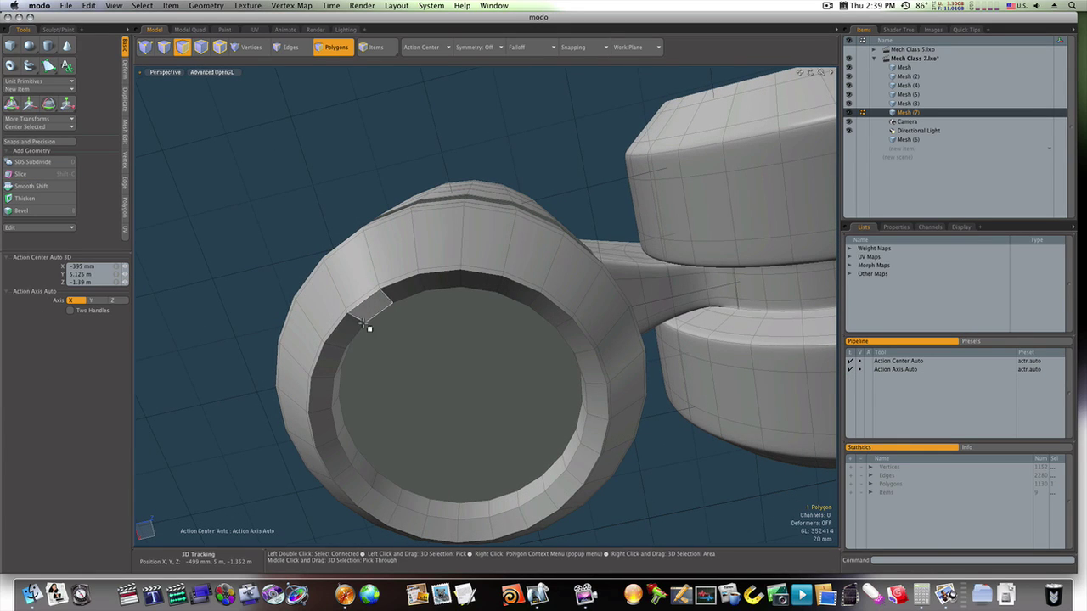
pyautogui.hotkey('alt', 'c')
pyautogui.click(360, 324)
pyautogui.press('space')
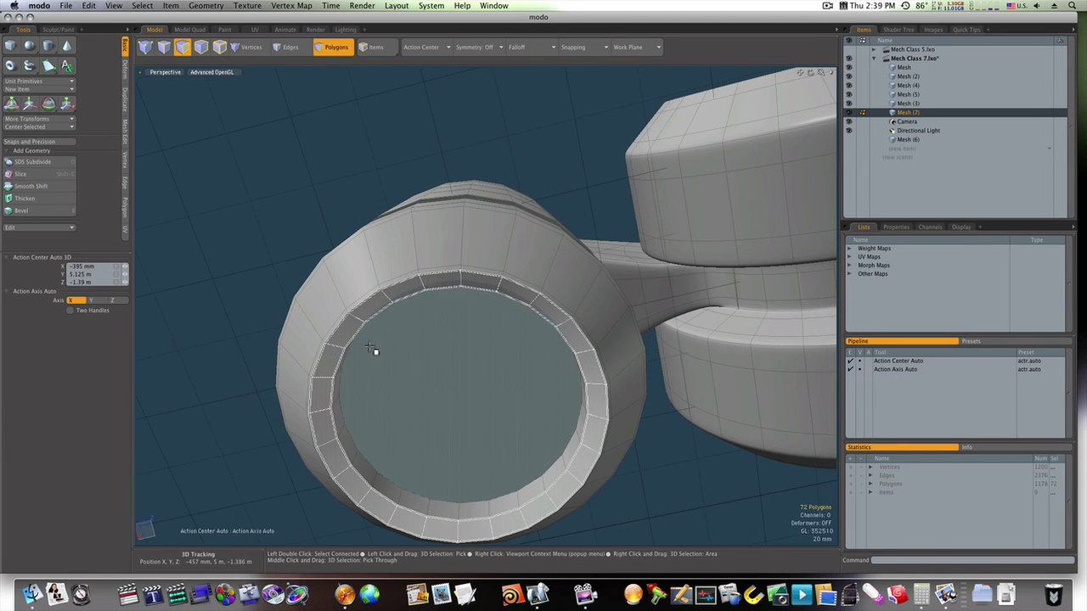
# Step: Loop slice the narrow ring of faces around the edge of the cylinder's bottom opening
pyautogui.moveTo(364, 474); pyautogui.dragTo(388, 487)
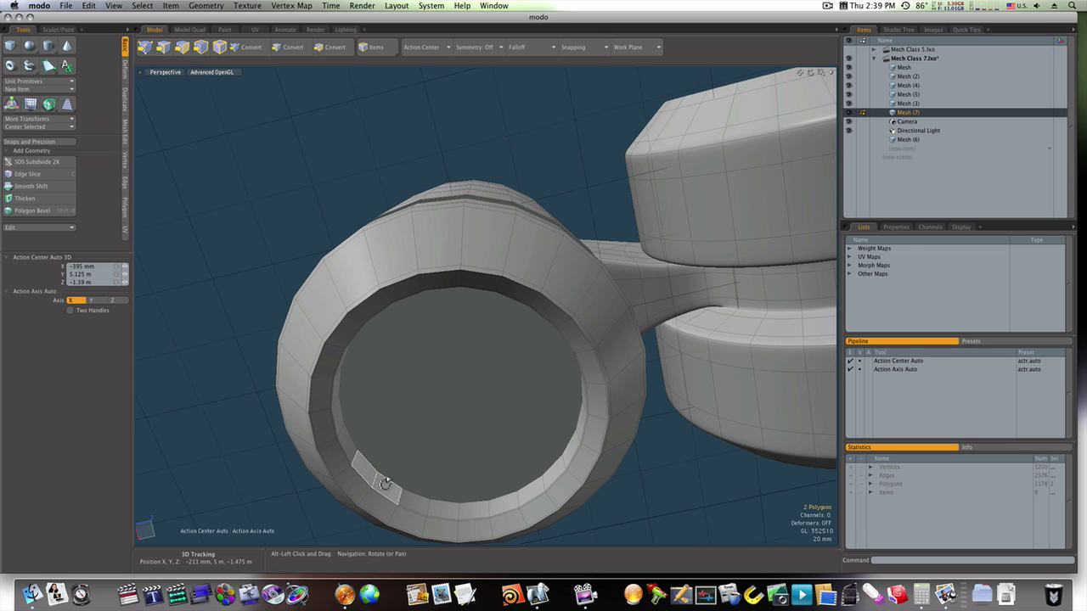
pyautogui.hotkey('alt', 'c')
pyautogui.click(391, 486)
pyautogui.press('space')
# Step: Apply subdivision smoothing to the capped cylinder and bring the whole mech leg into view
pyautogui.keyDown('alt'); pyautogui.moveTo(432, 417); pyautogui.dragTo(462, 370); pyautogui.keyUp('alt')
pyautogui.click(452, 512)
pyautogui.press('Tab')
pyautogui.keyDown('alt'); pyautogui.moveTo(461, 370); pyautogui.dragTo(367, 289); pyautogui.keyUp('alt')
pyautogui.keyDown('alt'); pyautogui.moveTo(367, 289); pyautogui.dragTo(539, 317); pyautogui.keyUp('alt')
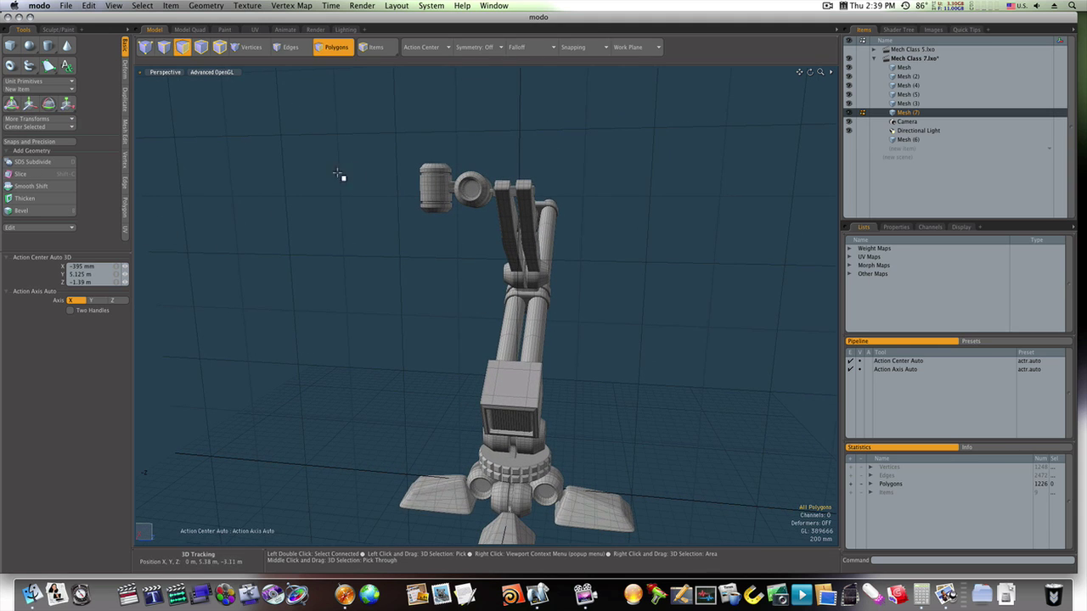
# Step: Select all six leg meshes and mirror them across the Z axis with the center at about Z -1.59 m
pyautogui.moveTo(472, 312)
pyautogui.keyDown('alt'); pyautogui.mouseDown()
pyautogui.moveTo(493, 318)
pyautogui.moveTo(467, 325)
pyautogui.moveTo(478, 297)
pyautogui.moveTo(479, 308)
pyautogui.mouseUp(); pyautogui.keyUp('alt')
pyautogui.press('3')
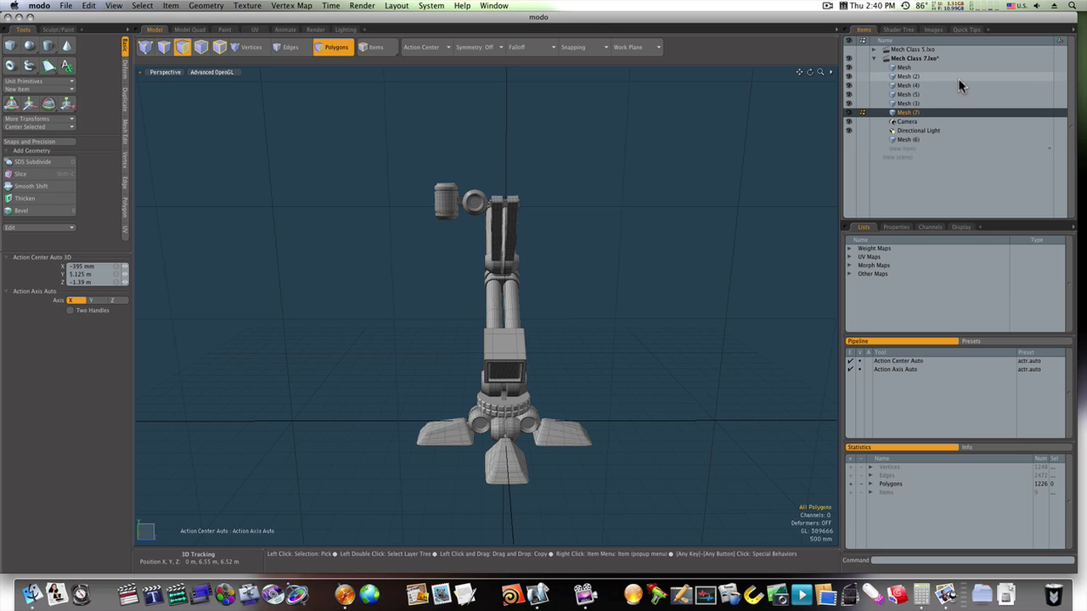
pyautogui.keyDown('shift'); pyautogui.click(913, 68); pyautogui.keyUp('shift')
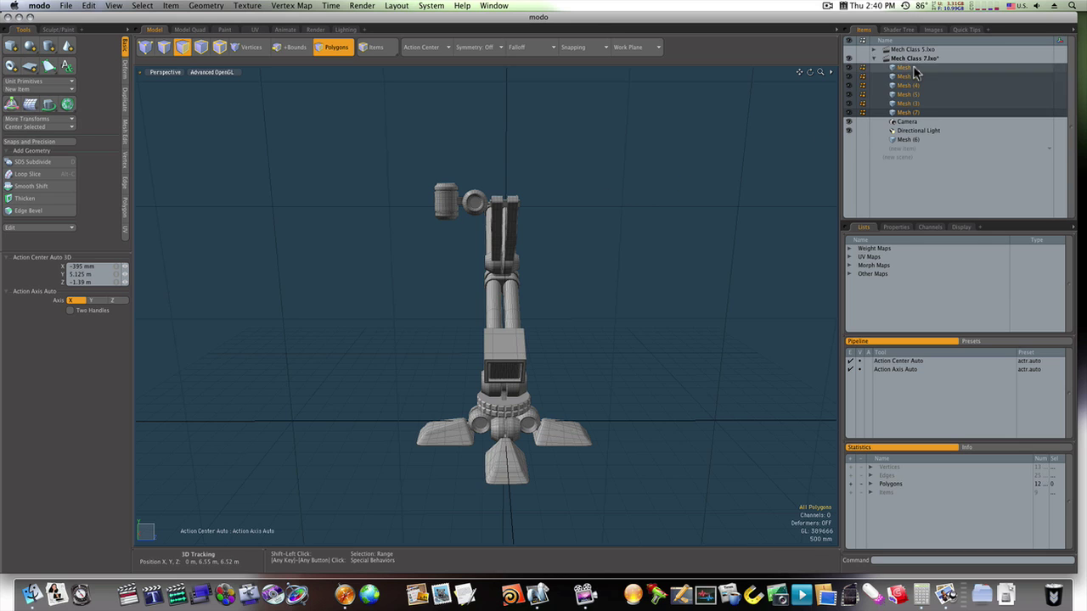
pyautogui.click(124, 101)
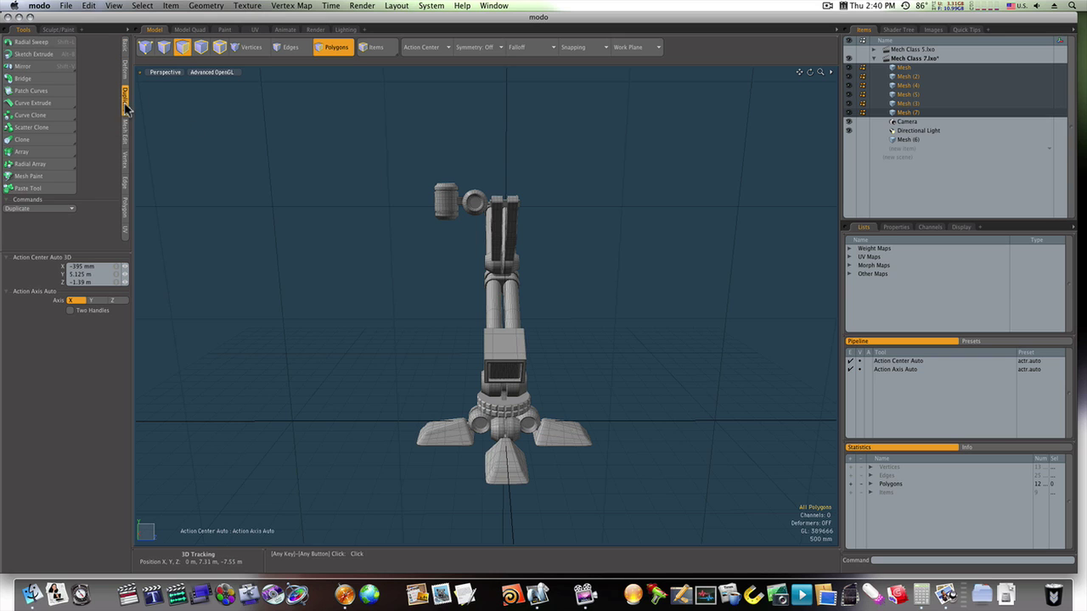
pyautogui.click(66, 68)
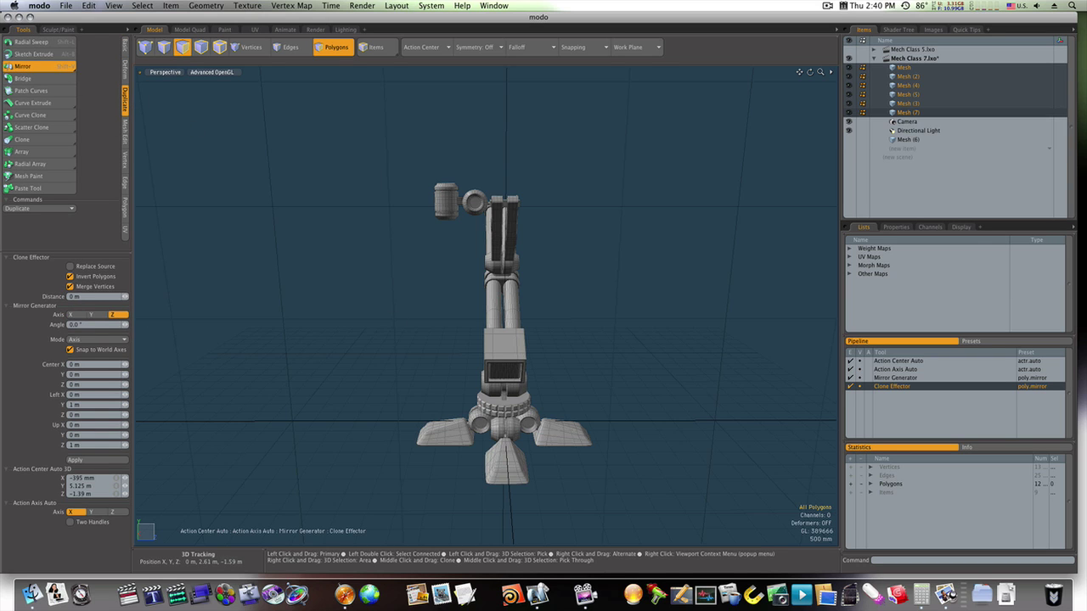
pyautogui.click(435, 315)
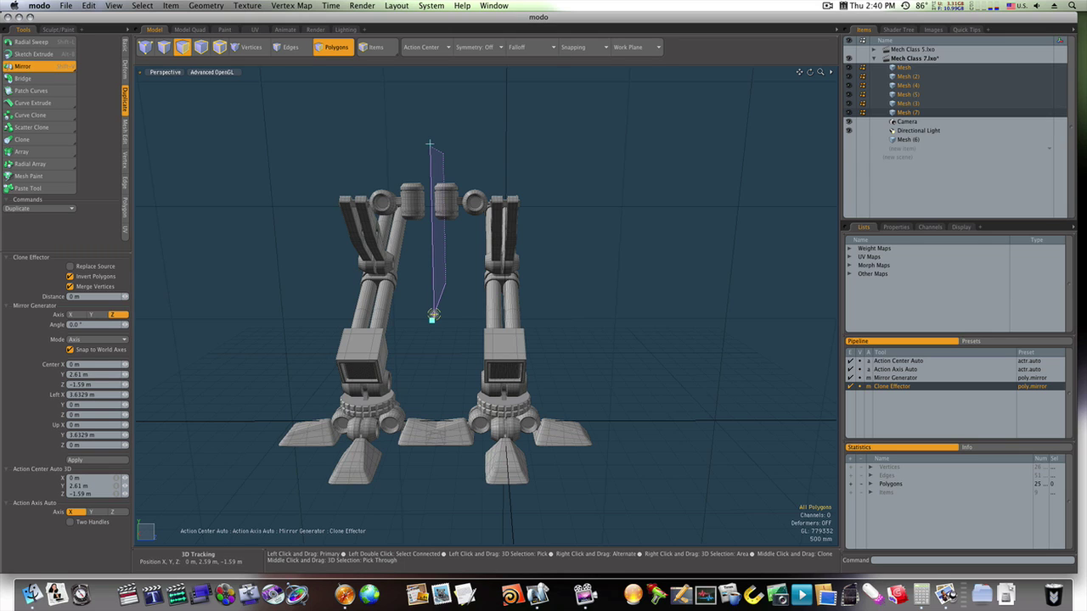
# Step: Move the mirror center beyond Z -2.04 m to widen the gap between the two legs, and finish the mirror
pyautogui.moveTo(433, 315); pyautogui.dragTo(428, 314)
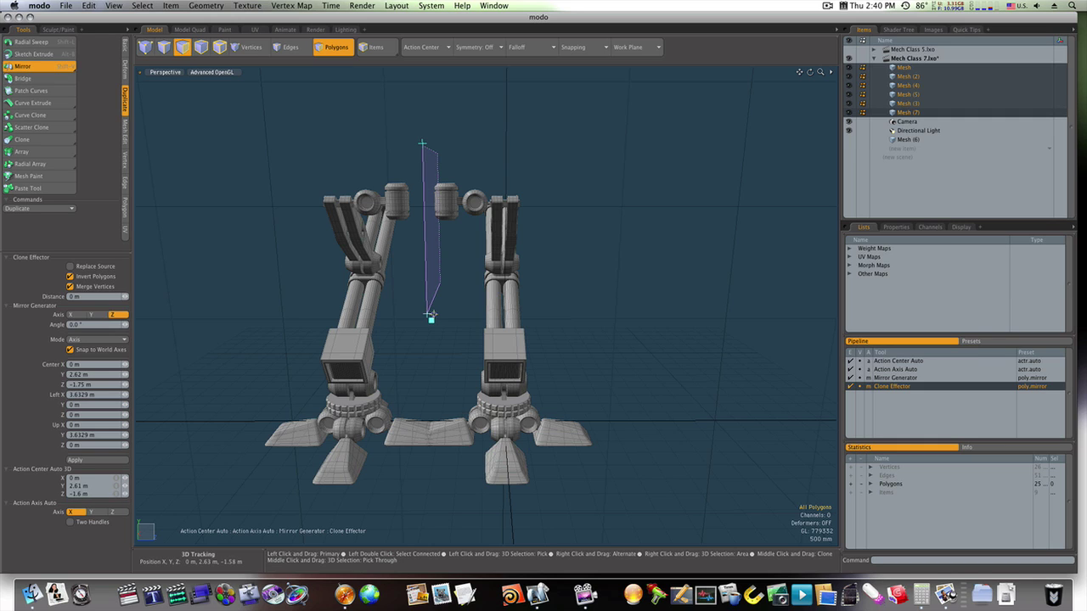
pyautogui.moveTo(423, 318); pyautogui.dragTo(421, 318)
pyautogui.moveTo(429, 315); pyautogui.dragTo(415, 315)
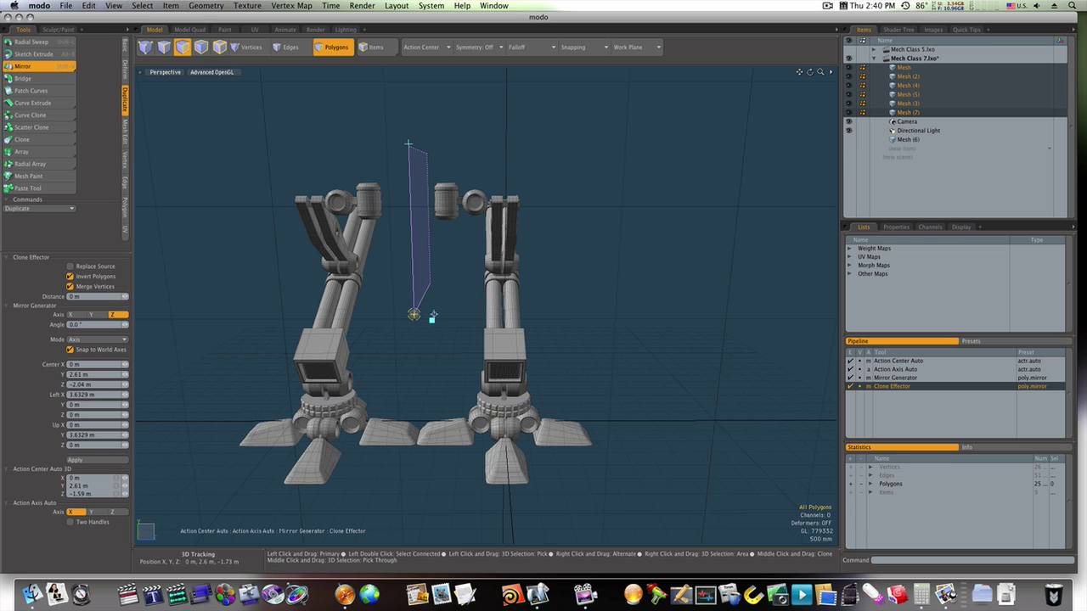
pyautogui.moveTo(415, 315); pyautogui.dragTo(411, 315)
pyautogui.press('q')
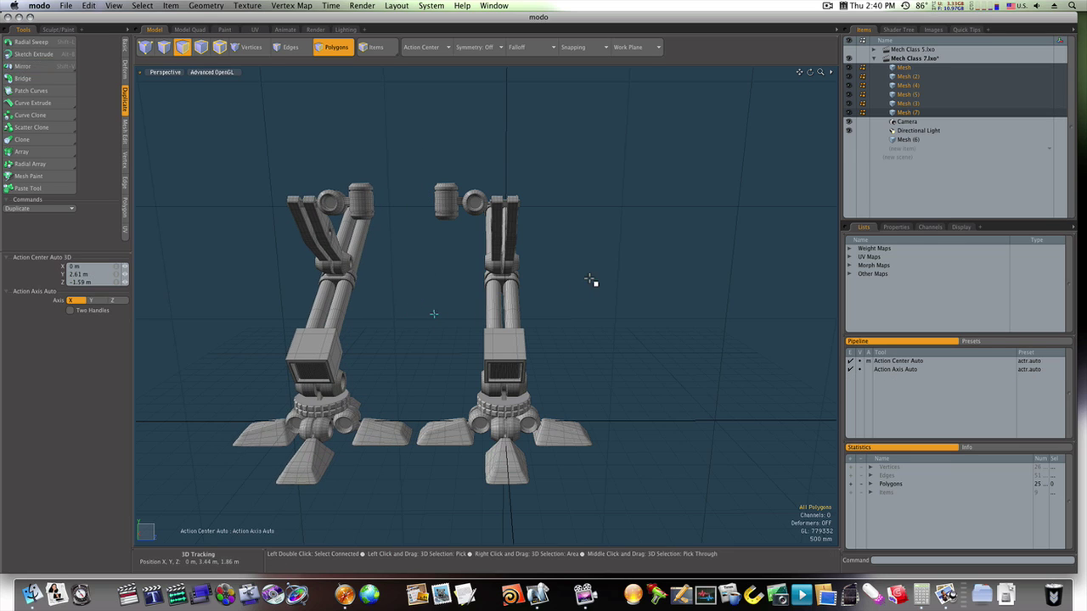
pyautogui.keyDown('alt'); pyautogui.moveTo(591, 281); pyautogui.dragTo(575, 301); pyautogui.keyUp('alt')
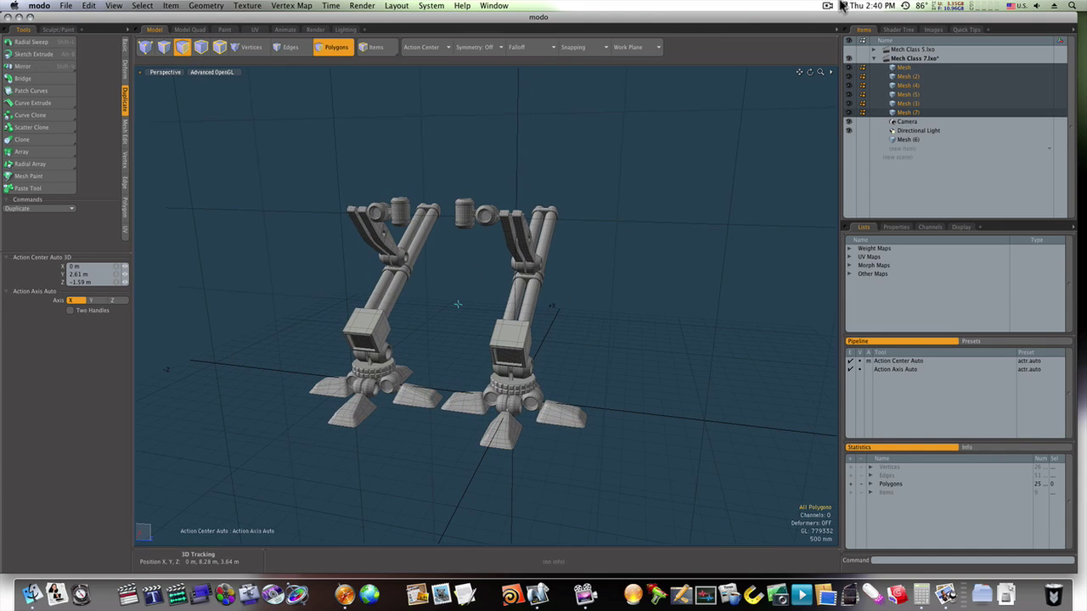